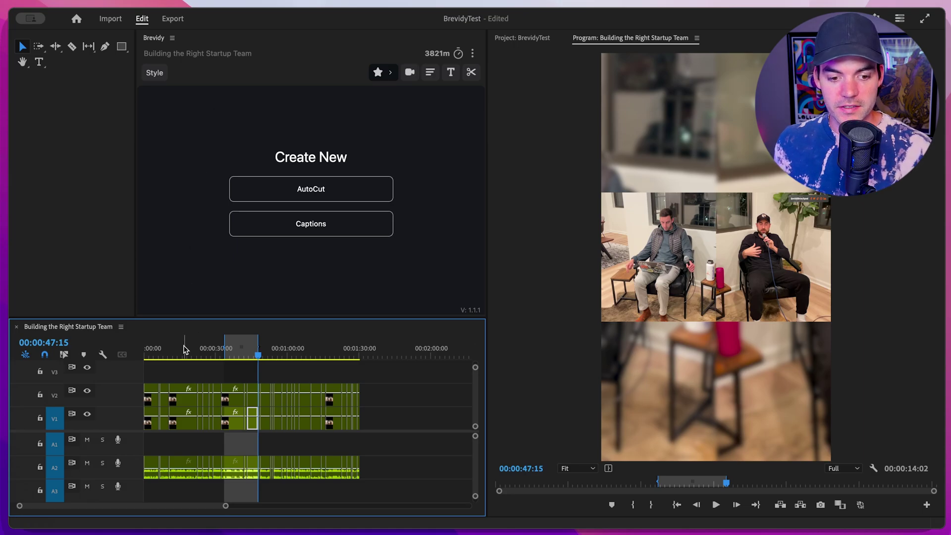
Mark the sequence range from its start to the clips' end at 00:01:30:11, and park the playhead at 00:01:02:03.
click(149, 354)
click(361, 349)
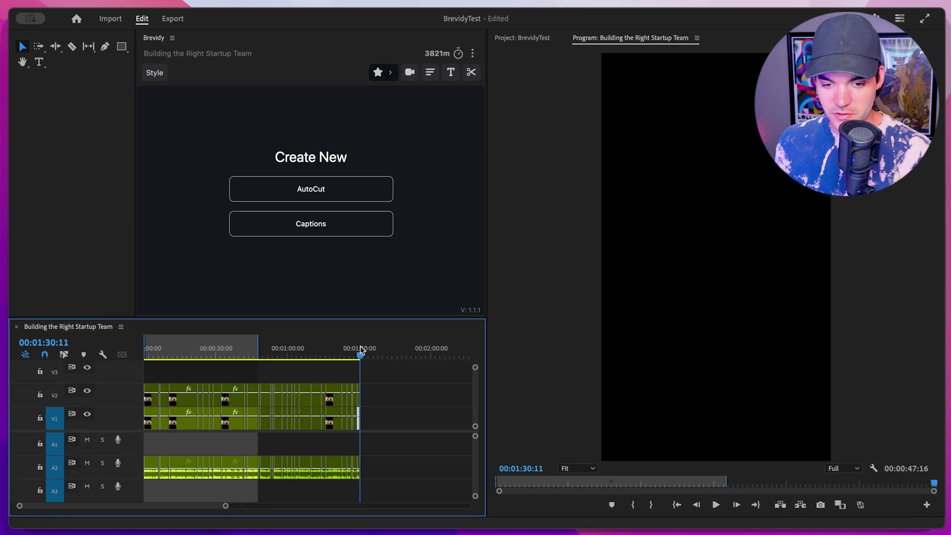
key(o)
click(293, 353)
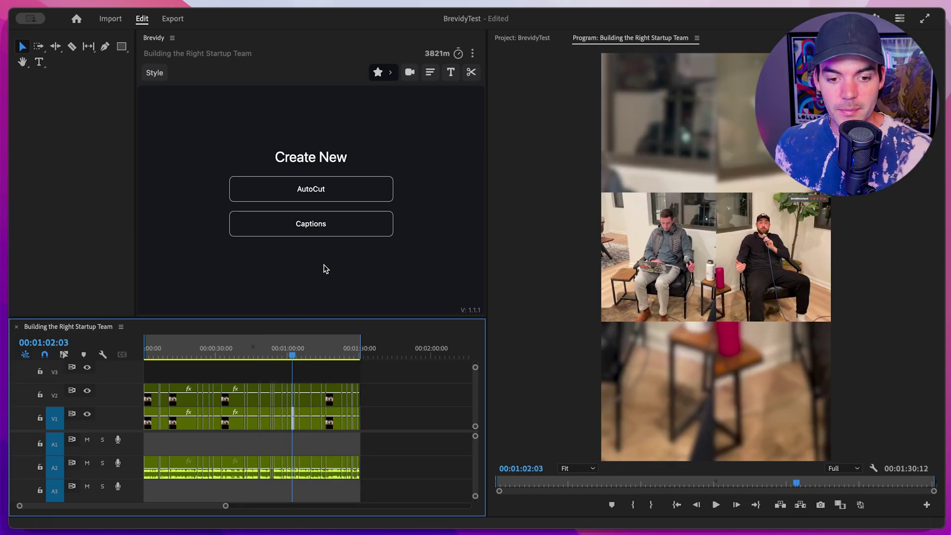
Start a new set of captions for the marked range with the BG Follow caption style.
click(324, 228)
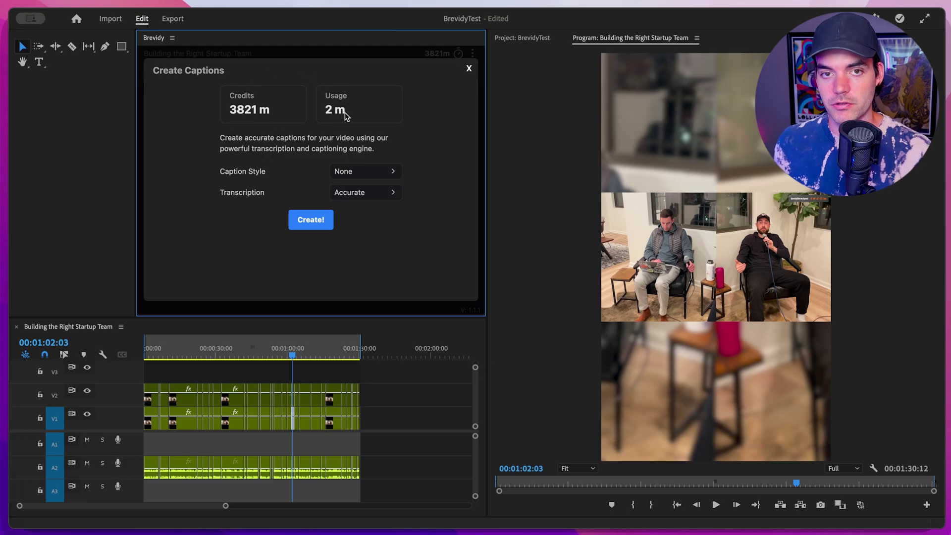
click(352, 170)
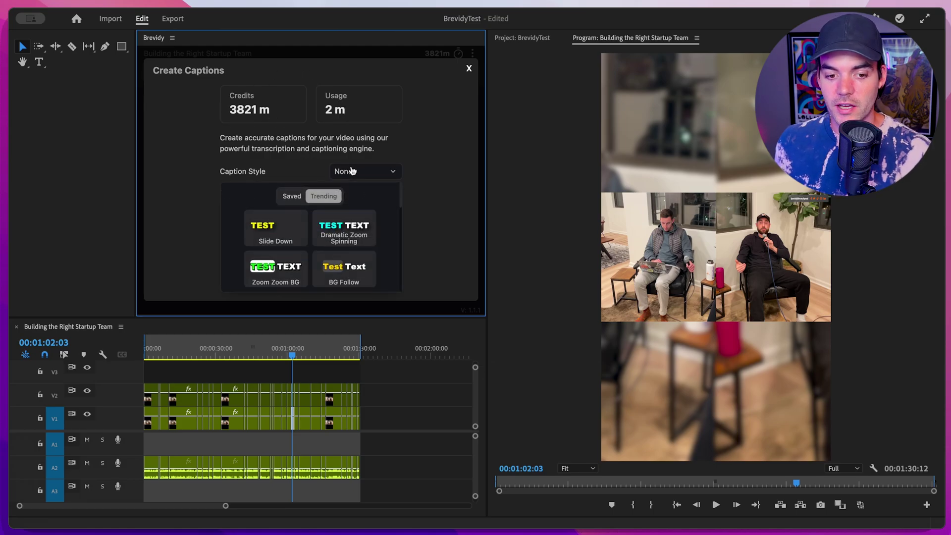
scroll(339, 275, down, 1)
click(336, 272)
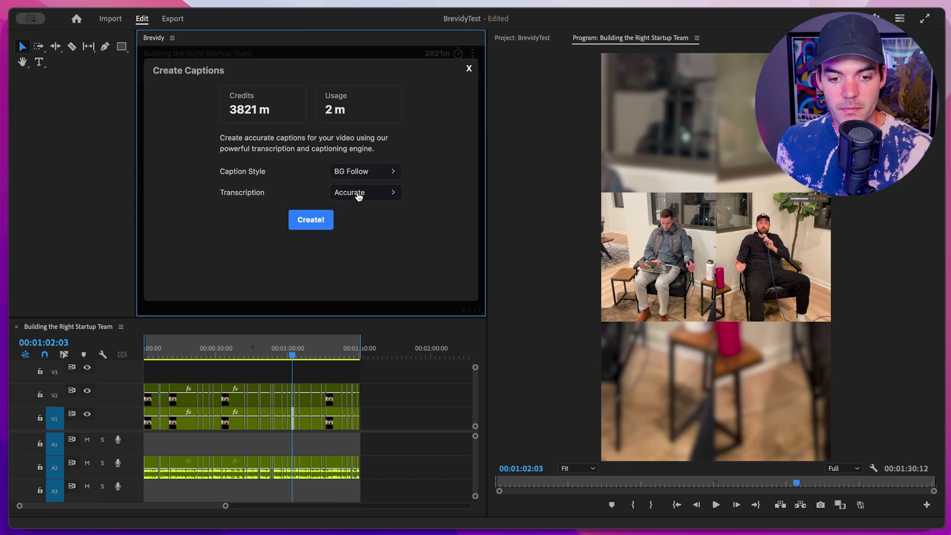
Review the transcription options, keep the accurate model with language en, and create the captions.
click(359, 195)
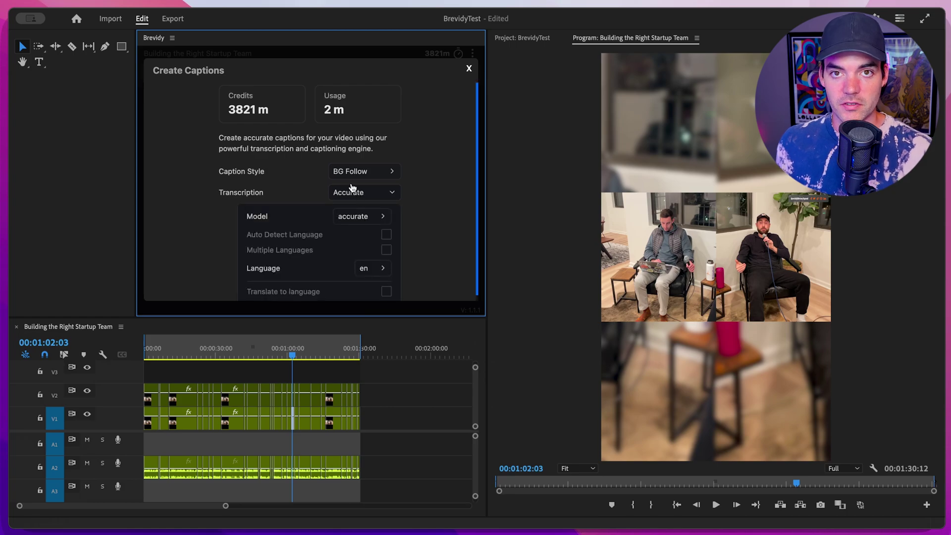
click(361, 218)
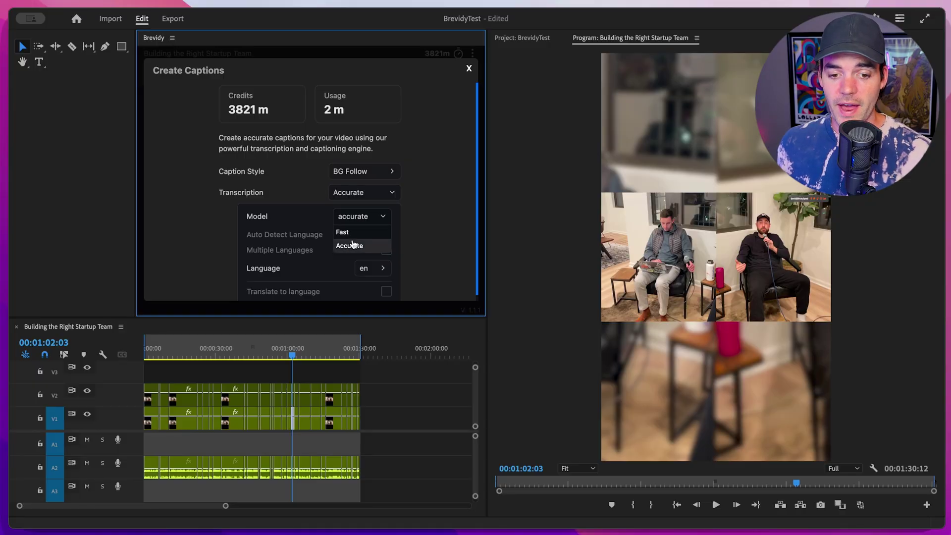
click(356, 218)
scroll(298, 229, down, 1)
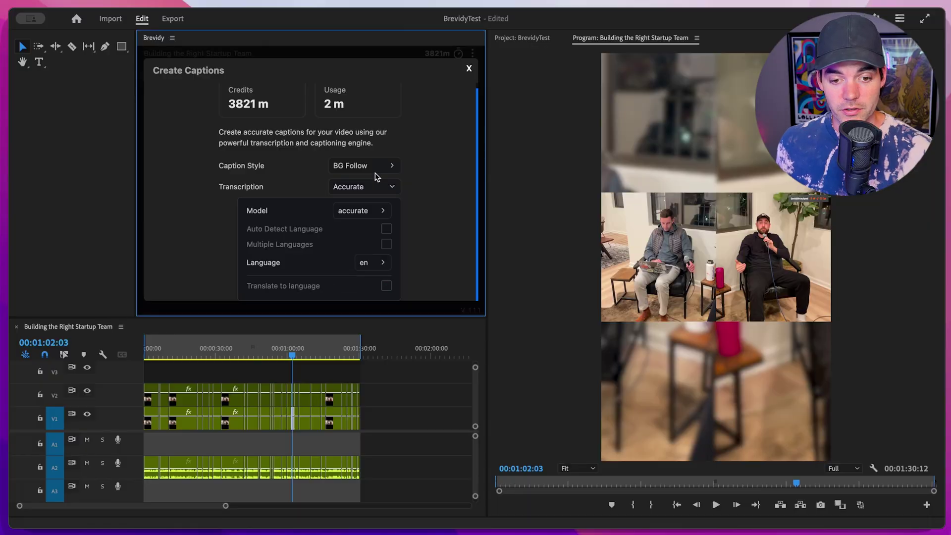
click(373, 186)
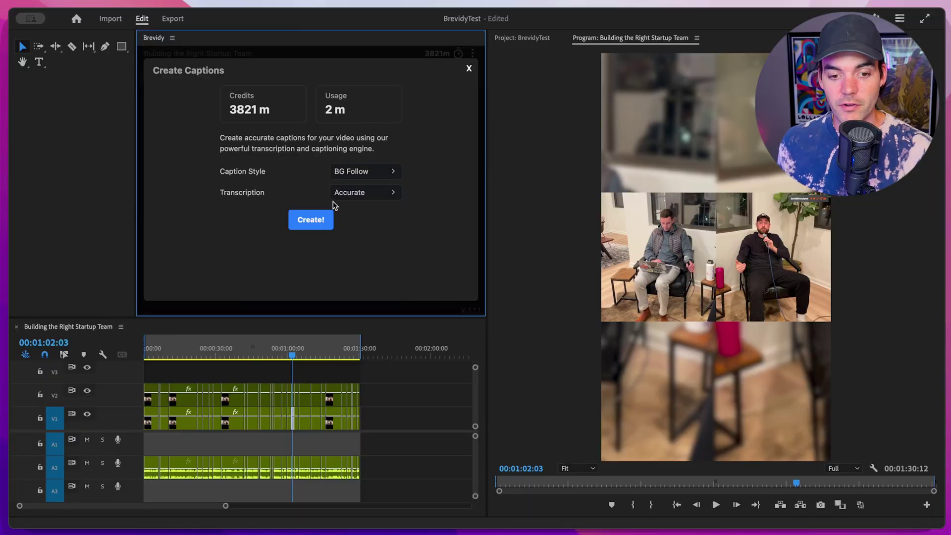
click(318, 224)
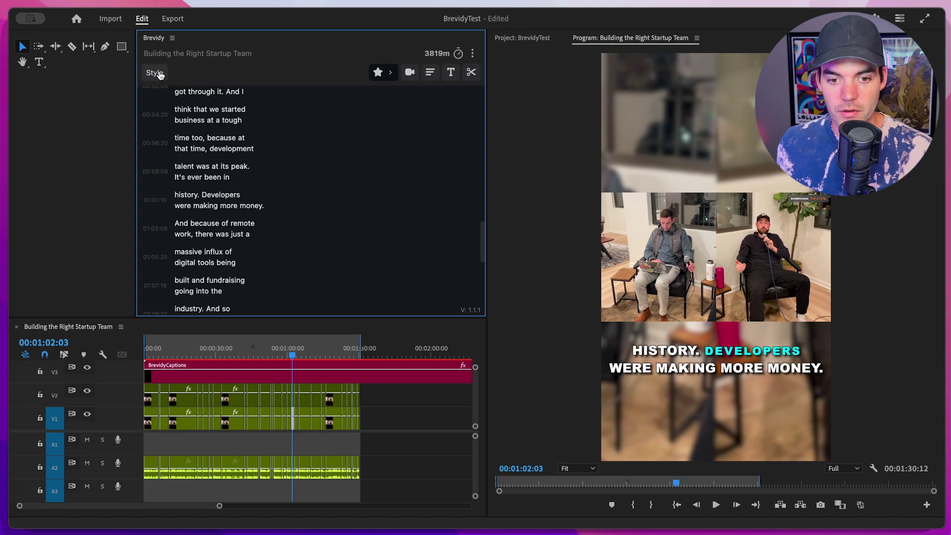
Apply the trending BG Zoom style preset to the captions.
click(160, 74)
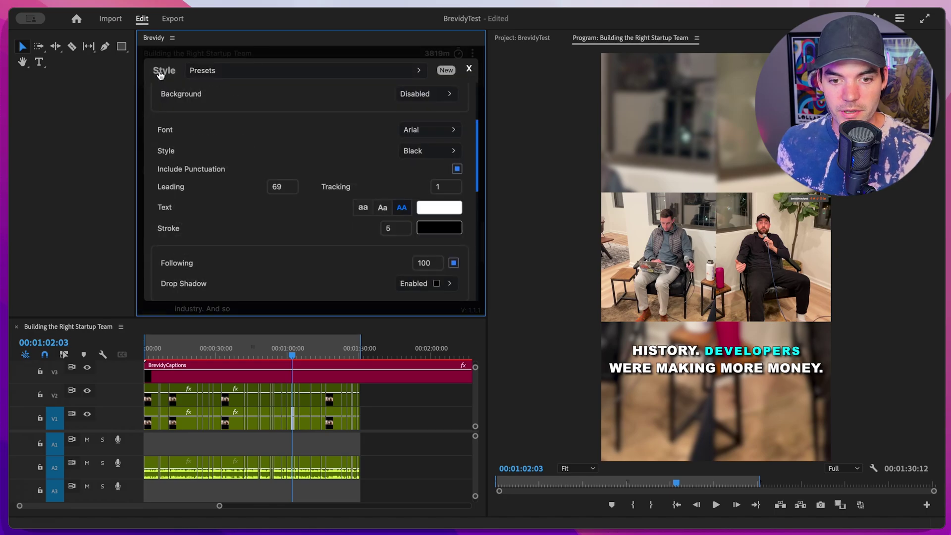
scroll(276, 138, up, 3)
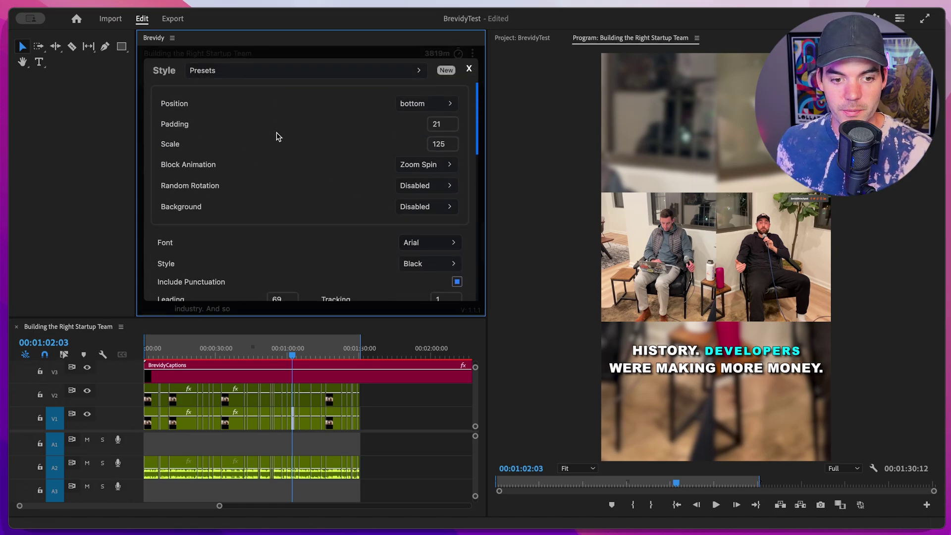
click(353, 73)
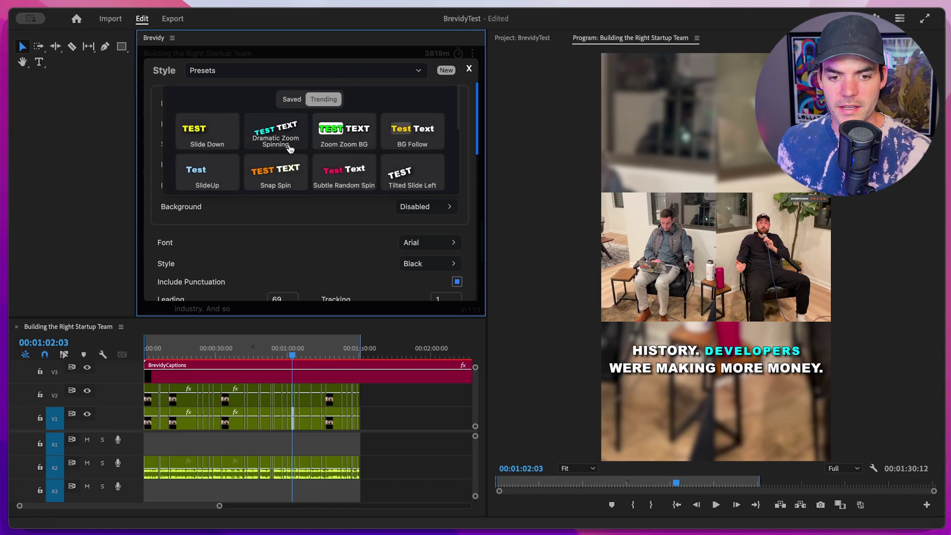
scroll(371, 147, down, 1)
scroll(372, 148, down, 2)
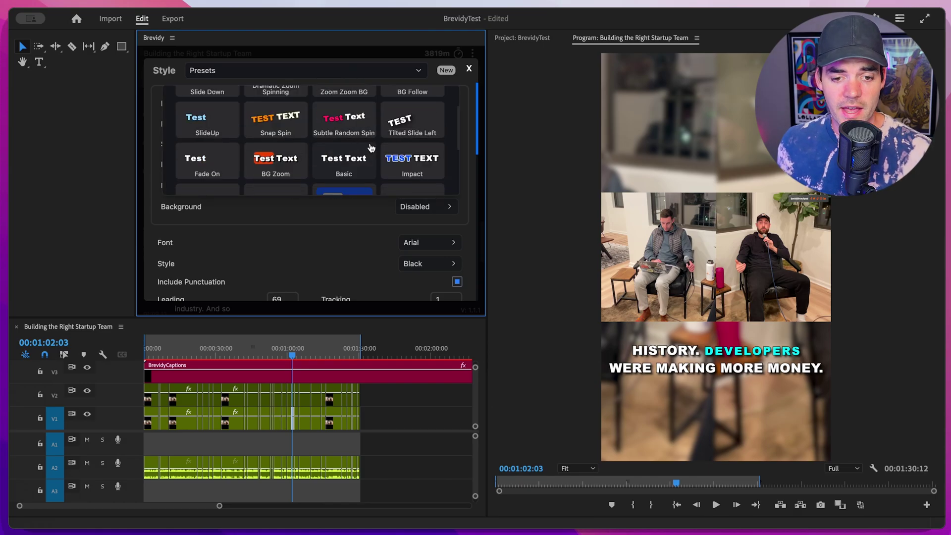
click(272, 173)
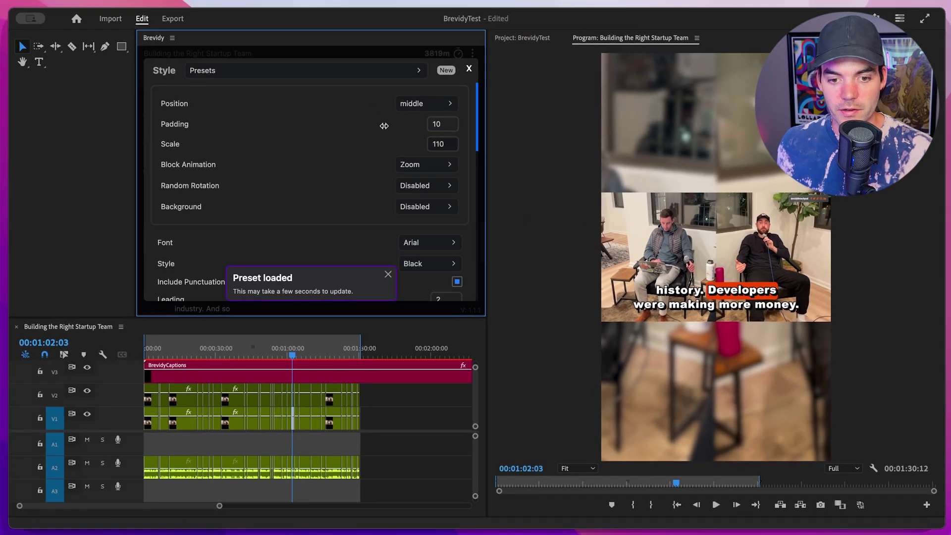
Set the caption position to bottom with a padding of 18.
click(416, 104)
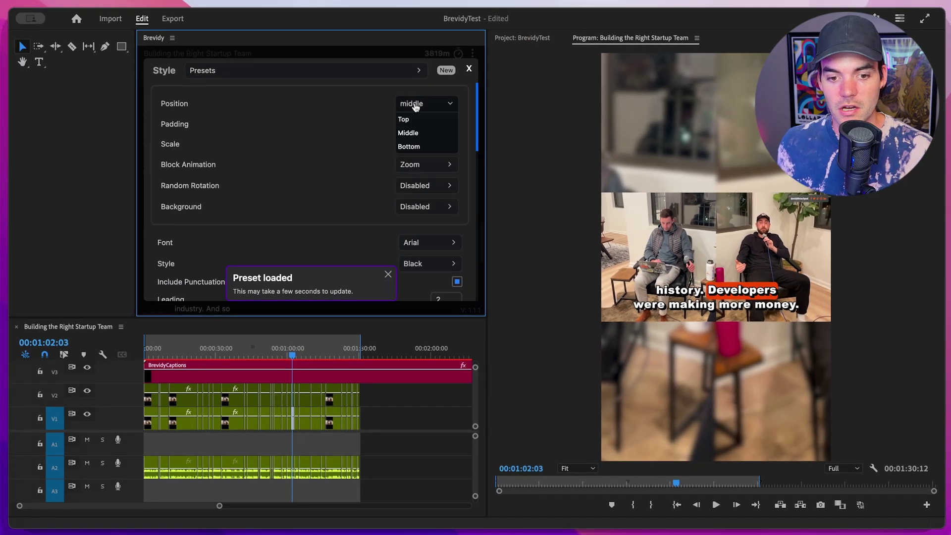
click(414, 146)
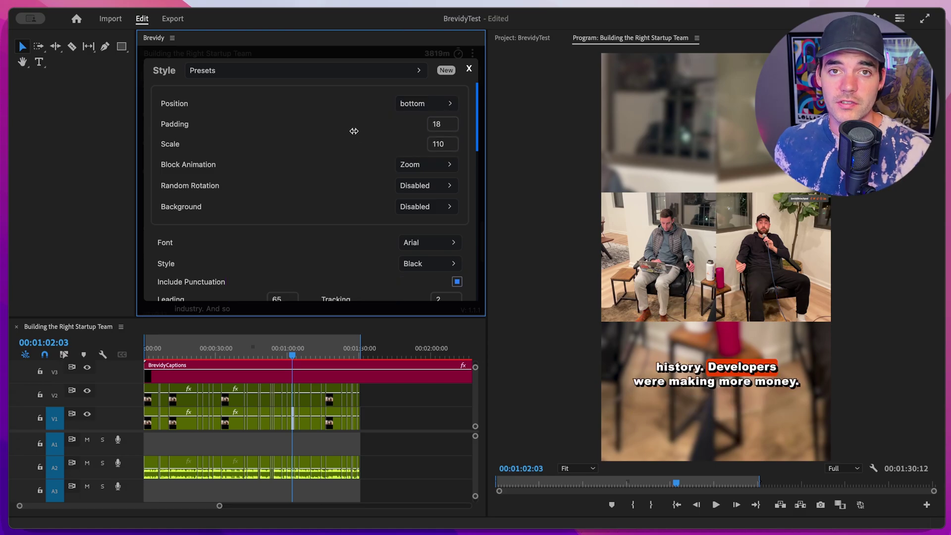
drag(352, 132, 354, 131)
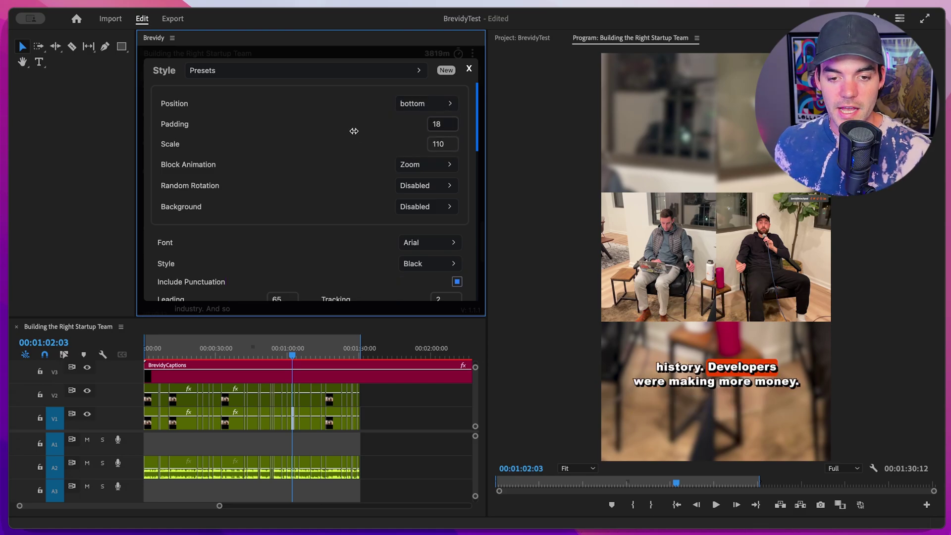
scroll(353, 139, down, 3)
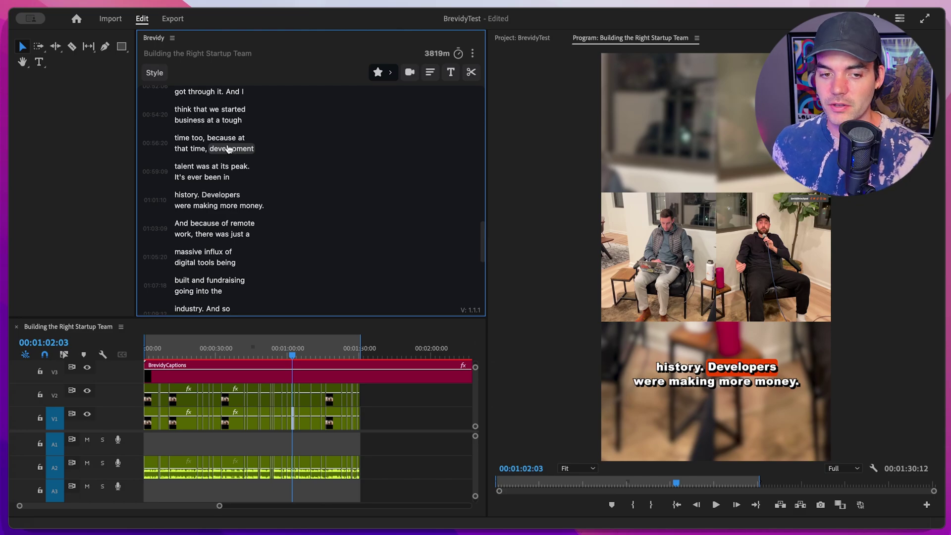
Add the word "the" after "time too, because at" in the caption text, and undo that edit.
click(449, 74)
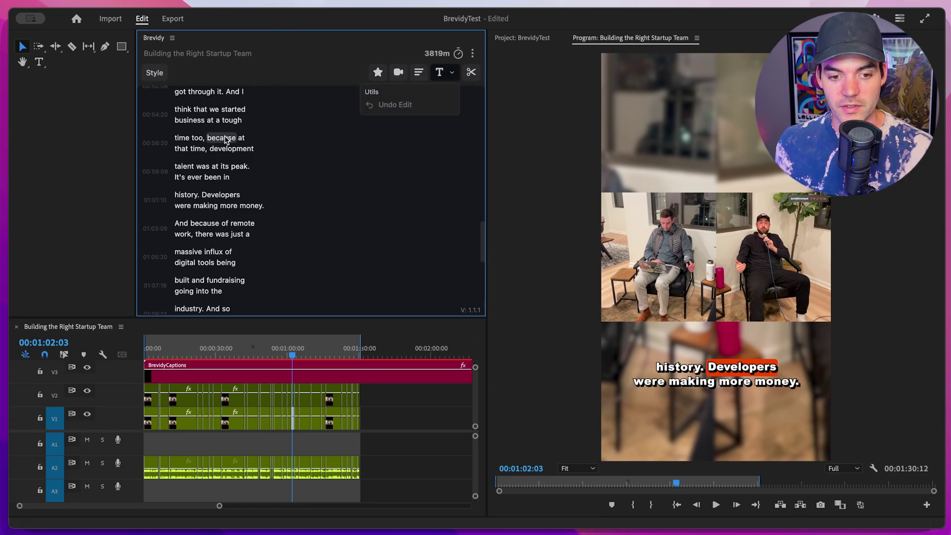
click(224, 137)
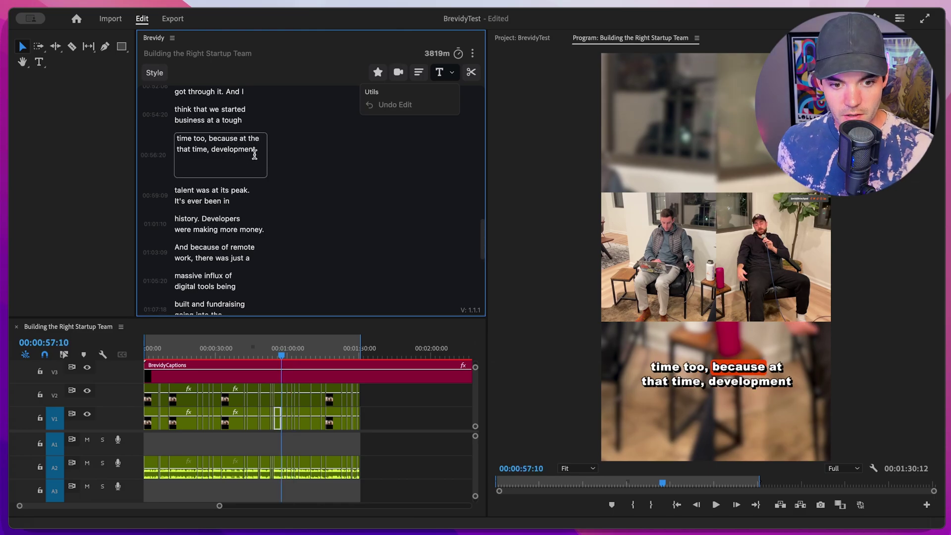
click(281, 142)
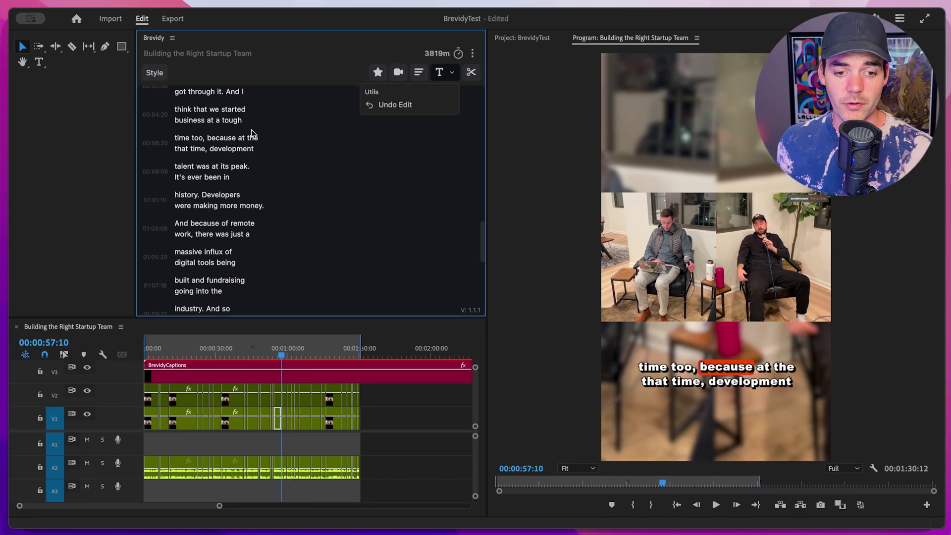
click(402, 105)
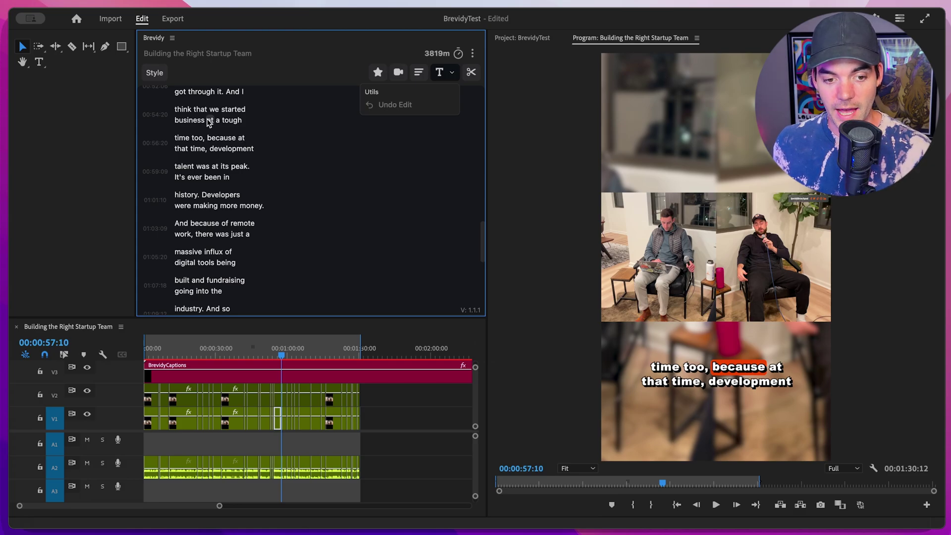
Try 4 lines per caption in the caption formatting options, and settle on 1 line.
click(421, 74)
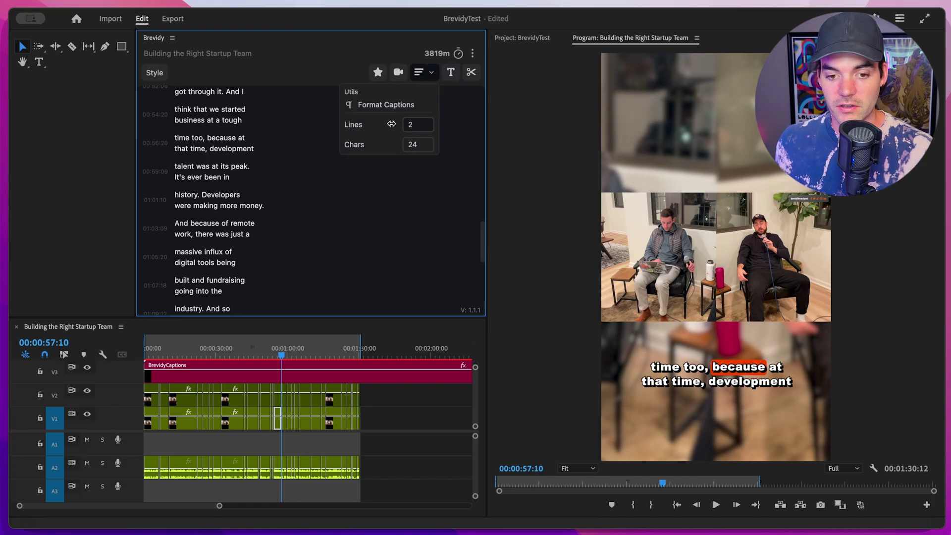
drag(386, 124, 379, 124)
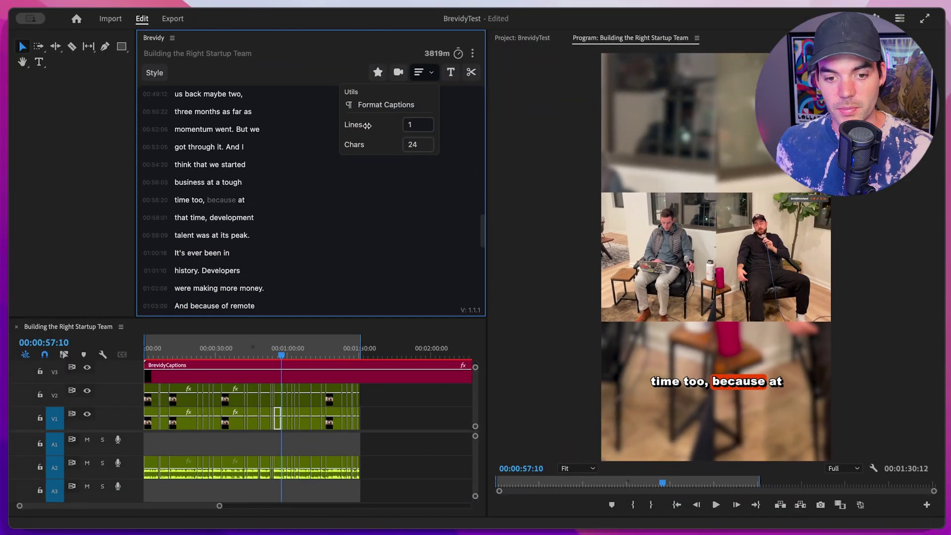
drag(377, 124, 399, 125)
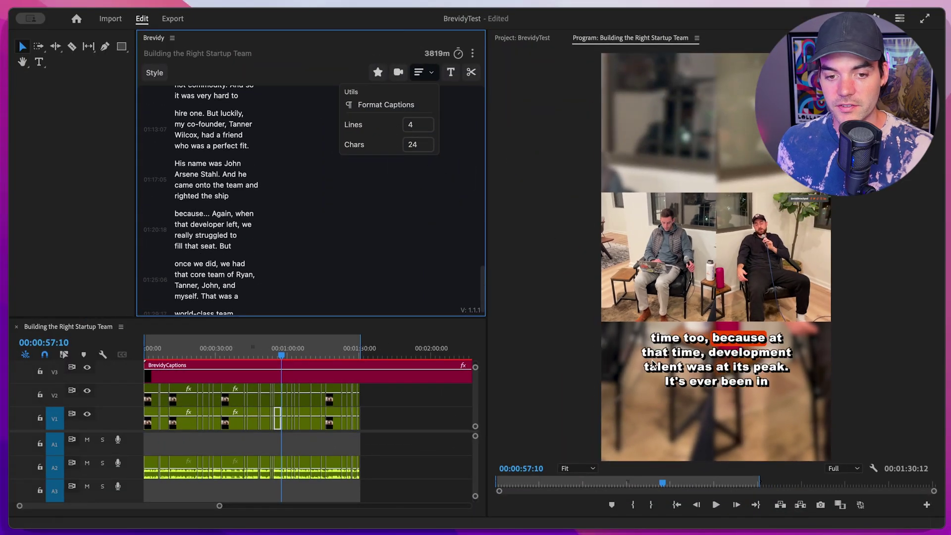
mouse_move(379, 125)
mouse_down()
mouse_move(401, 124)
mouse_move(361, 125)
mouse_up()
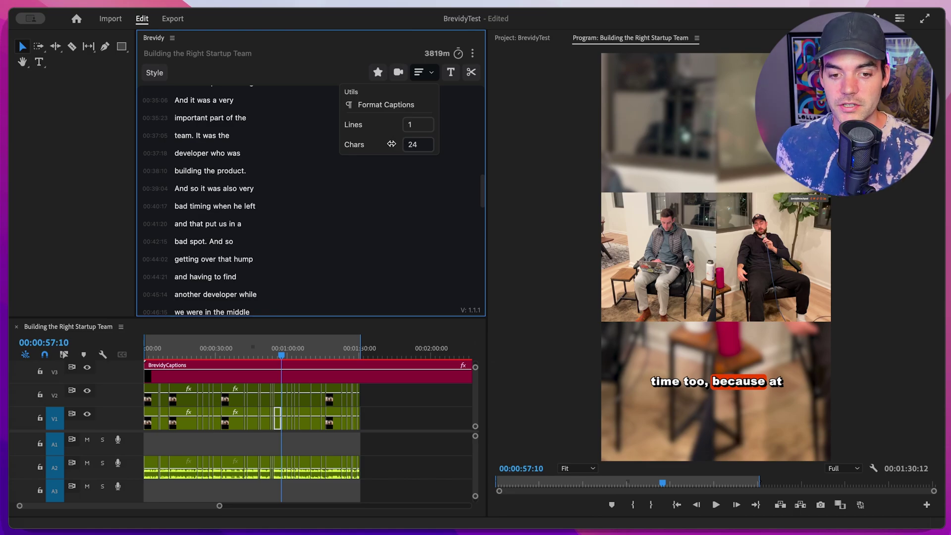
Try a 30-character caption limit, settle on 20 characters, and reformat the captions.
drag(382, 144, 350, 144)
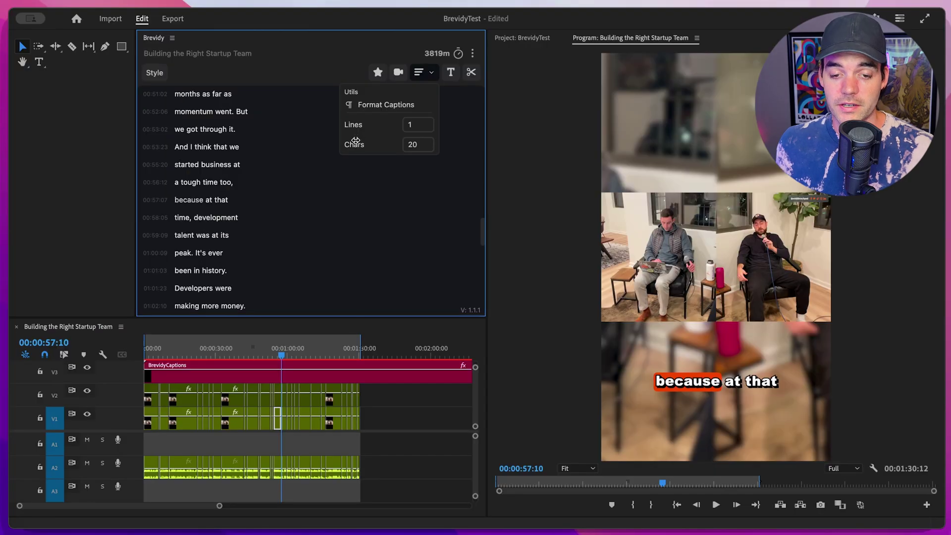
drag(358, 144, 448, 152)
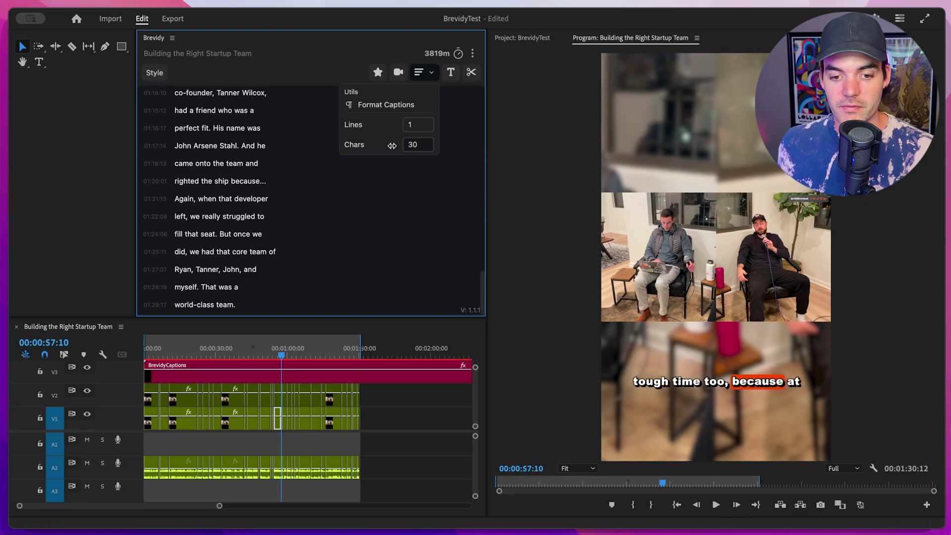
drag(358, 144, 263, 149)
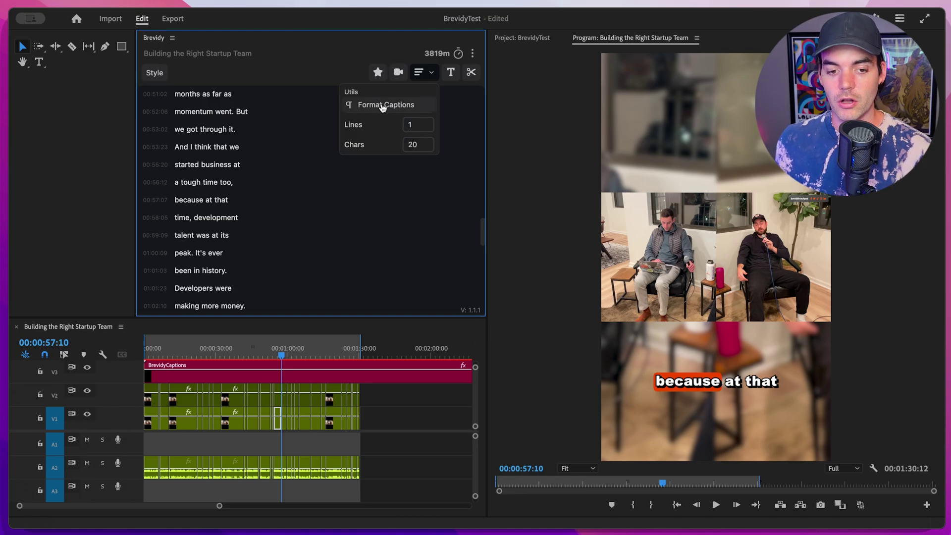
click(383, 106)
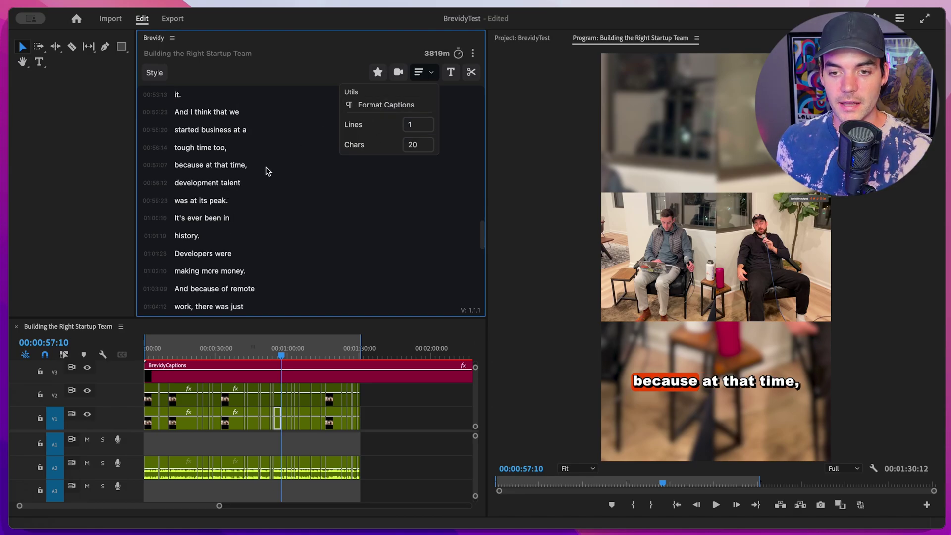
Try moving the word "it." up into the "But we got through" caption and down into the "And I think that we" caption.
scroll(266, 168, up, 2)
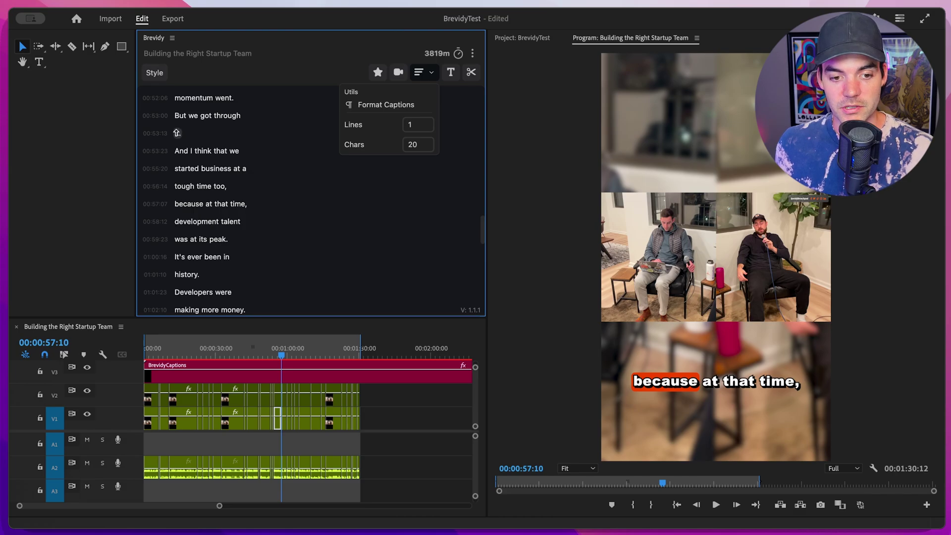
click(176, 133)
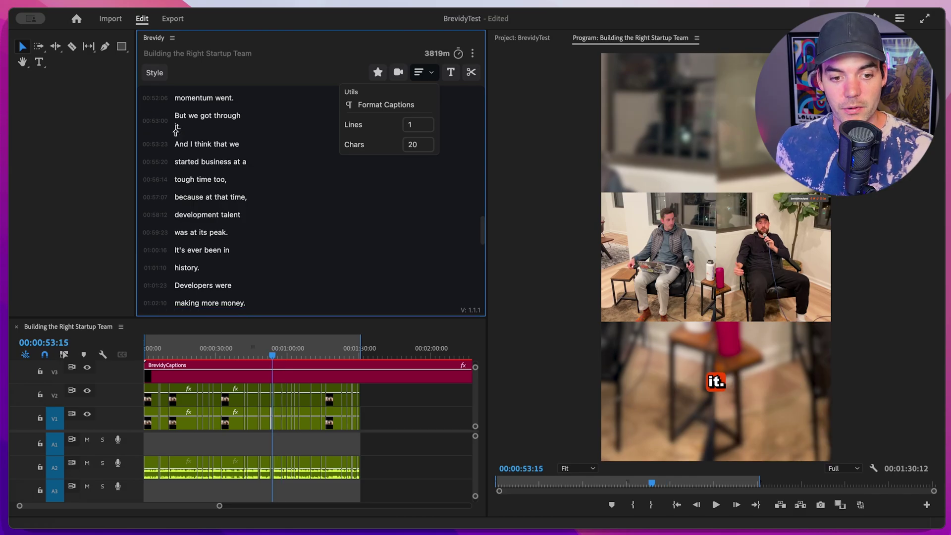
click(178, 127)
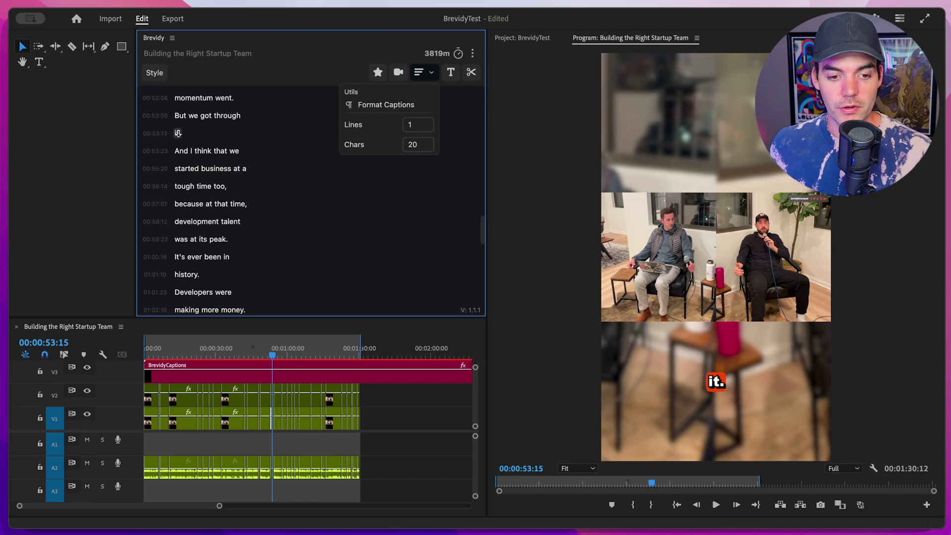
click(178, 132)
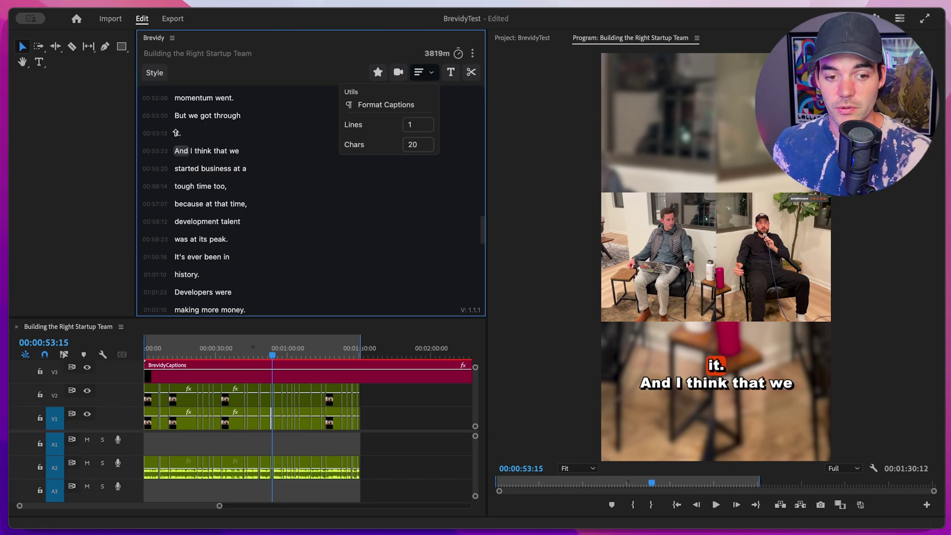
Try joining "it." to the "But we got through" caption and shifting its line break, and reformat the captions.
click(176, 133)
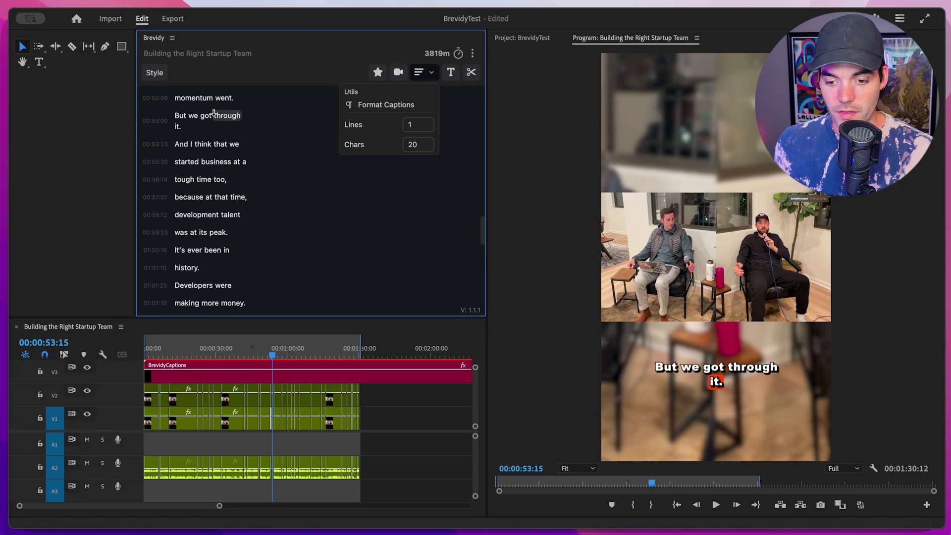
scroll(304, 89, up, 4)
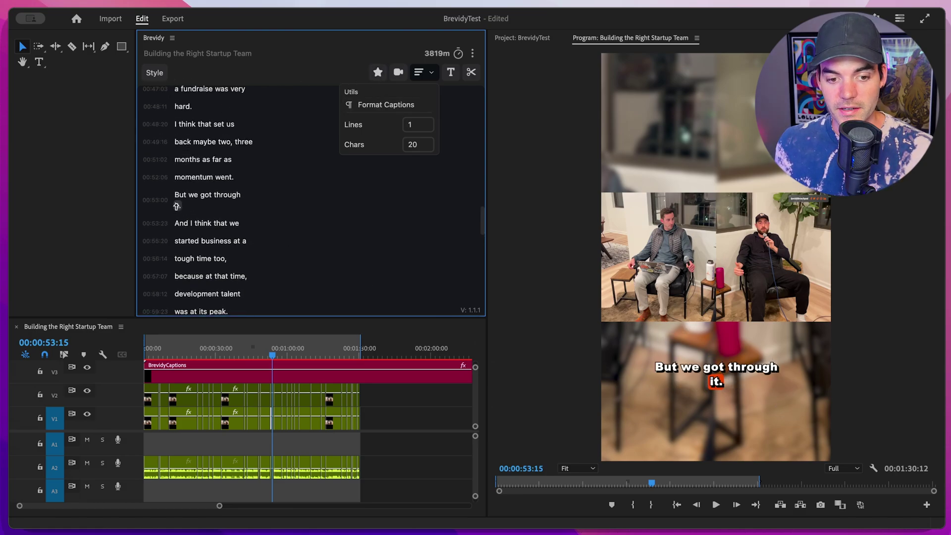
click(177, 207)
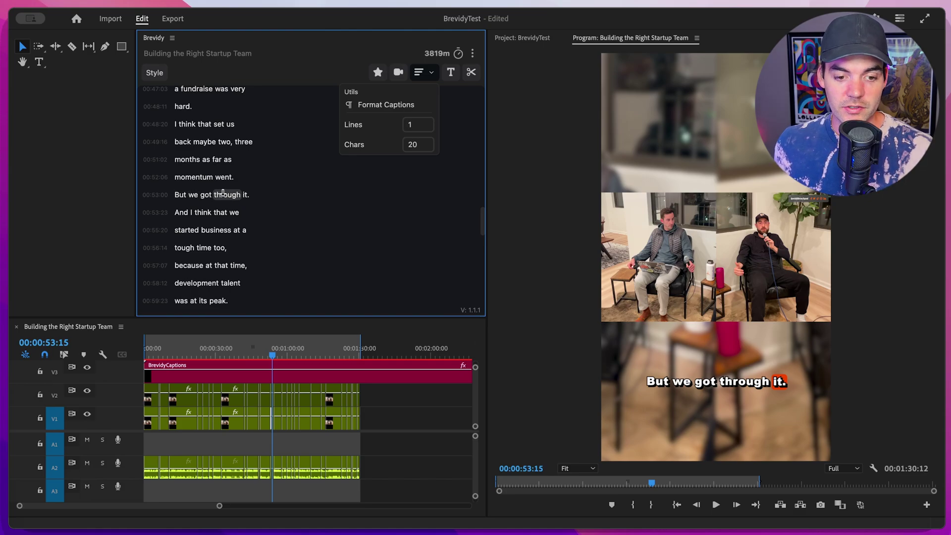
click(223, 194)
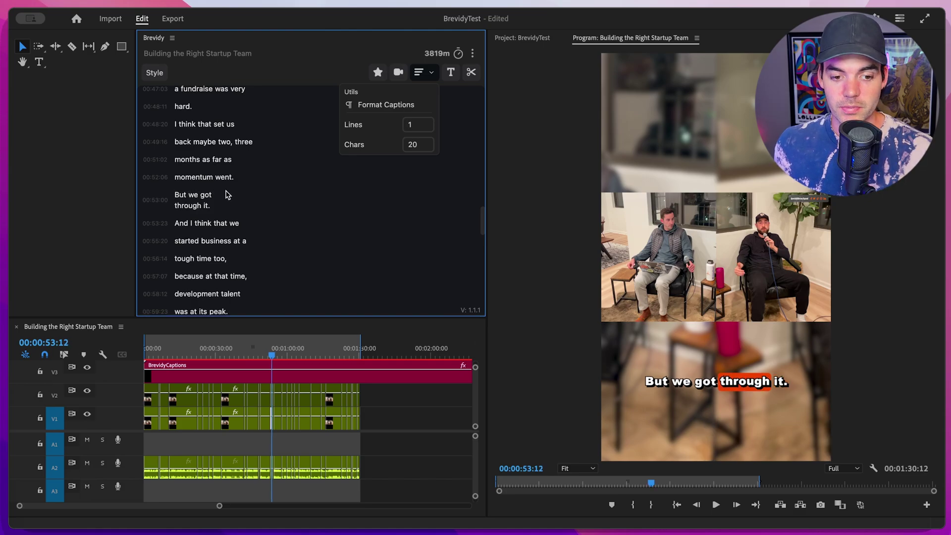
click(177, 194)
click(176, 212)
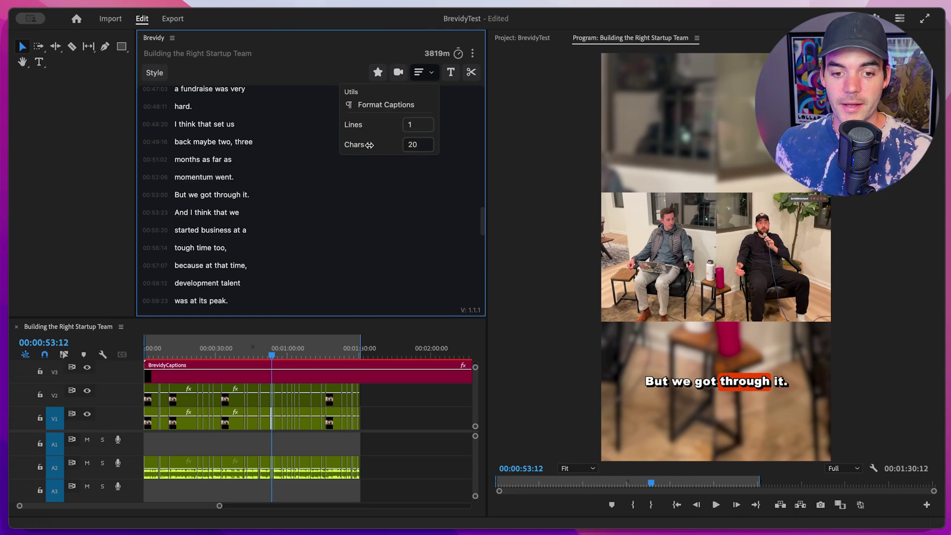
click(391, 105)
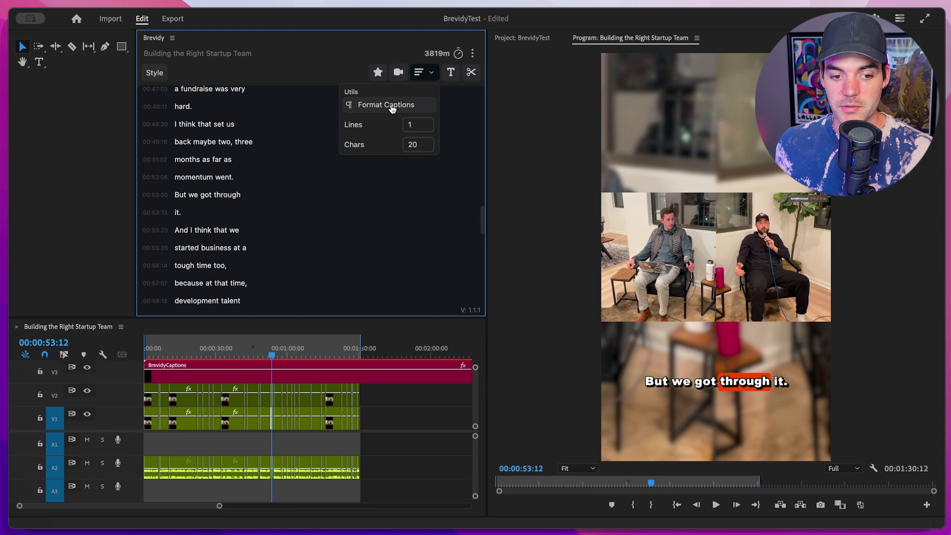
Merge "it." into the "But we got through" caption and "hard." into the "a fundraise was very" caption as second lines.
click(176, 213)
scroll(203, 124, up, 1)
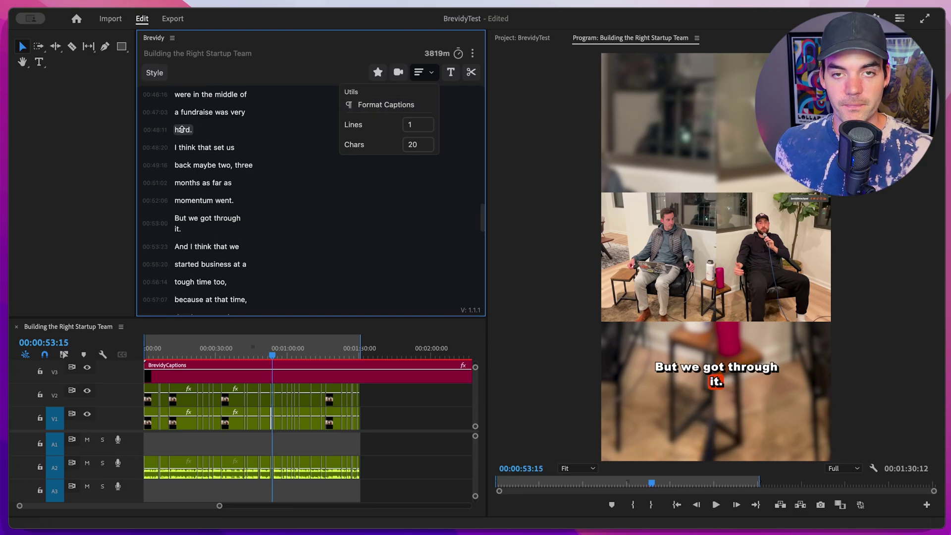
click(179, 130)
scroll(174, 137, up, 3)
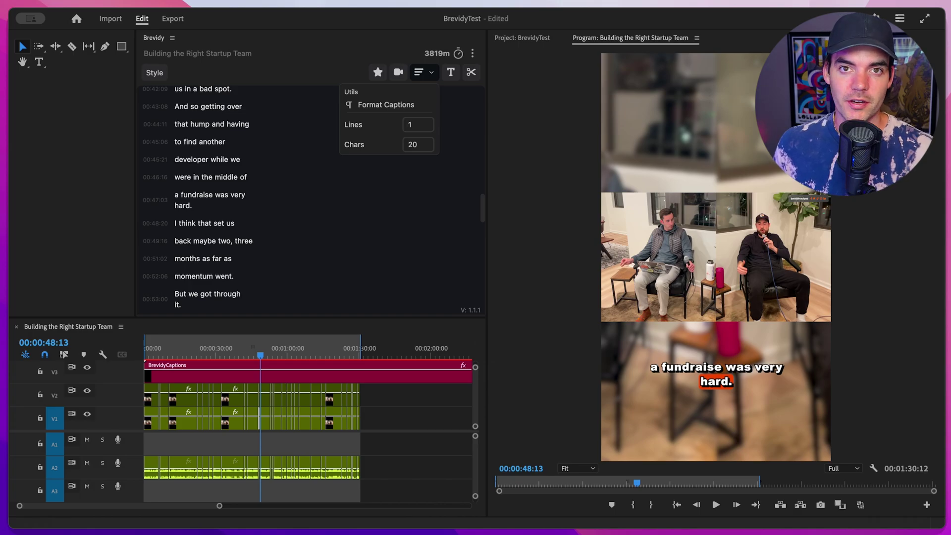
Highlight "developer" in the "developer while we" caption, and both "It" and "developer" in the "It was the developer" caption.
click(472, 54)
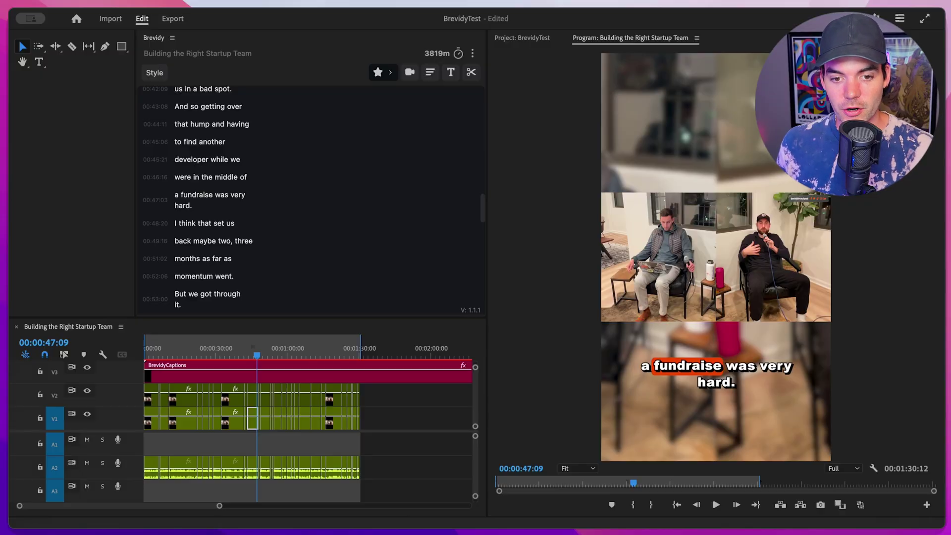
click(390, 74)
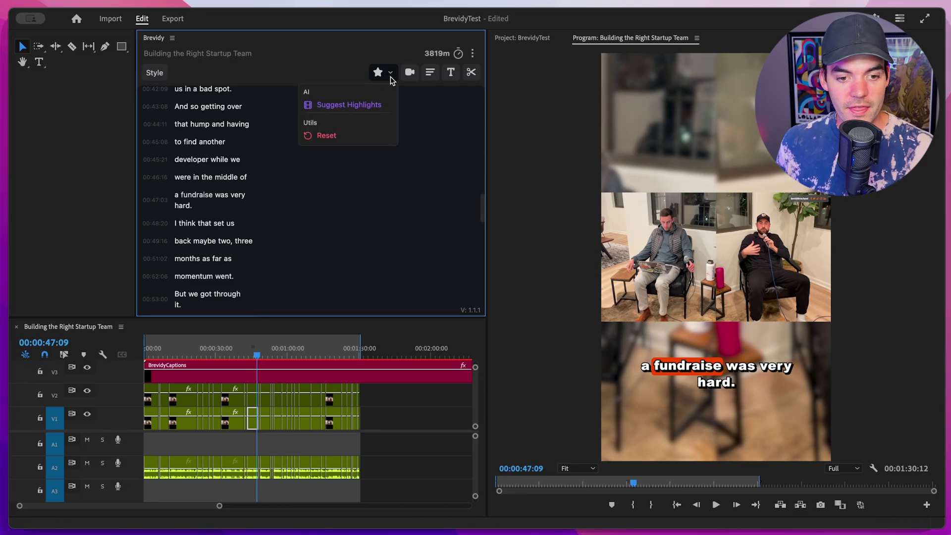
click(391, 74)
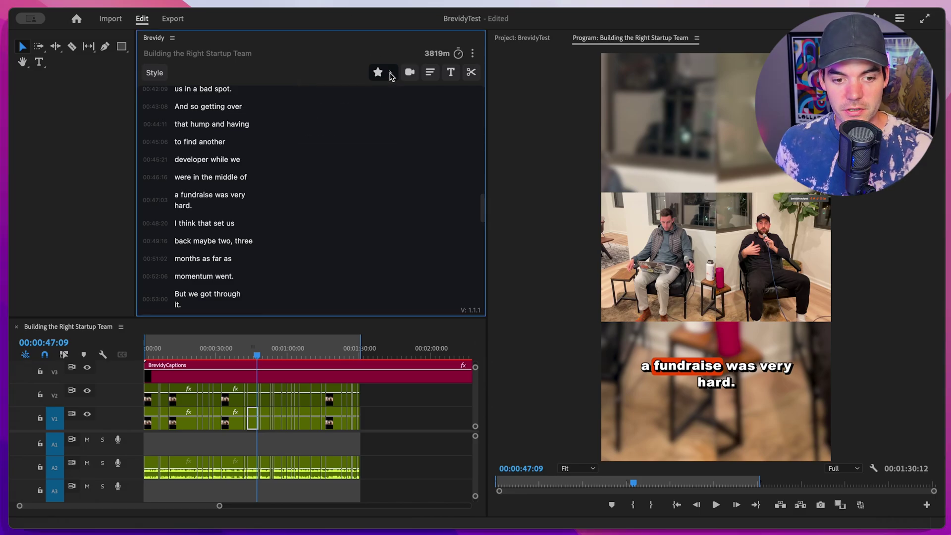
click(195, 164)
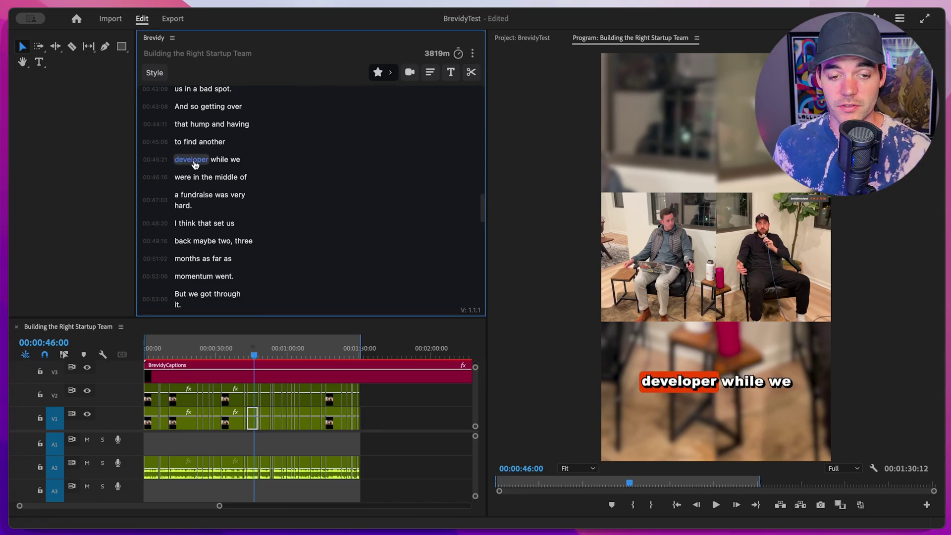
scroll(208, 158, up, 3)
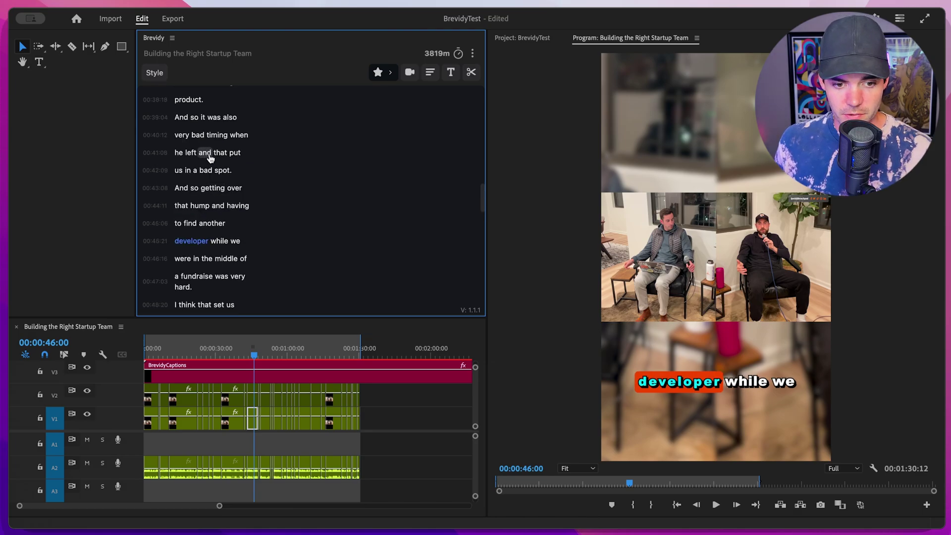
scroll(210, 158, up, 3)
click(228, 136)
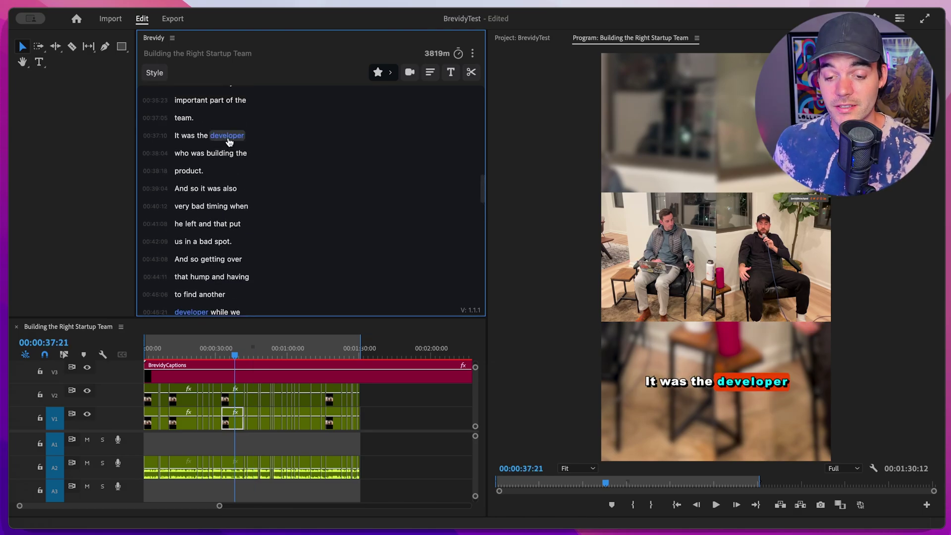
scroll(178, 204, up, 3)
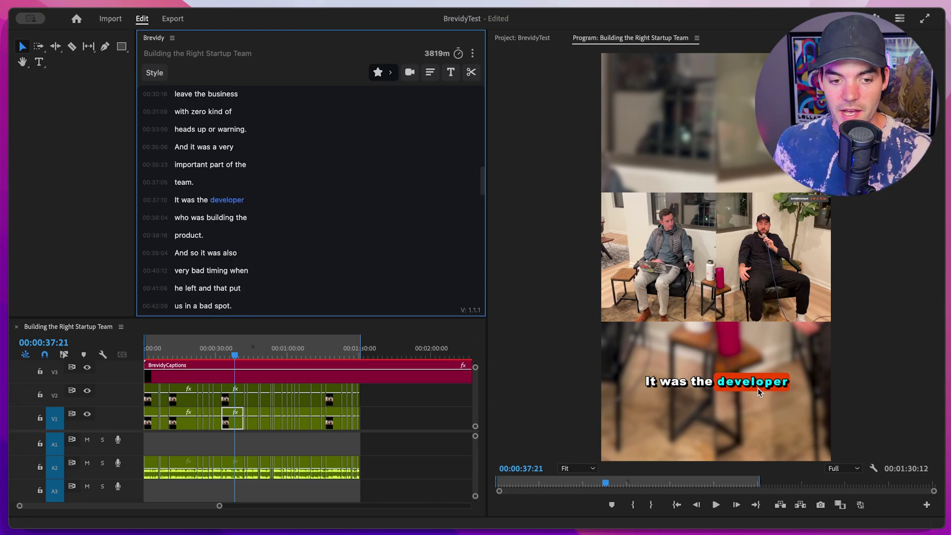
click(177, 200)
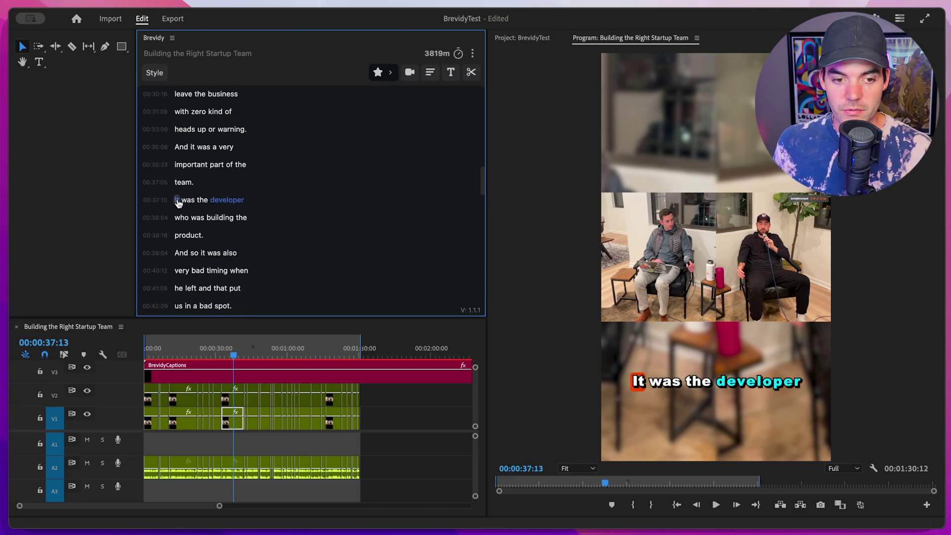
Examine the Highlight Text options in the caption style settings, and return to the transcript.
click(154, 73)
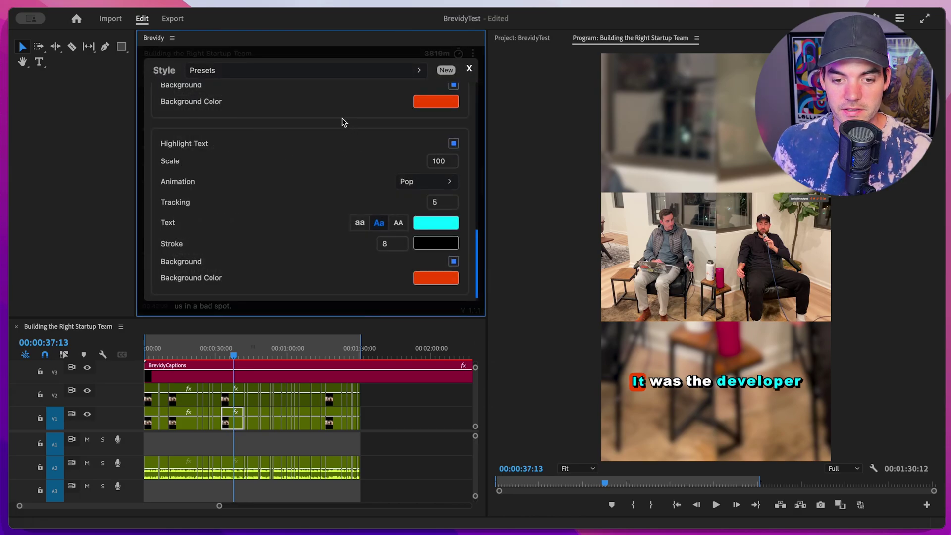
scroll(270, 117, down, 1)
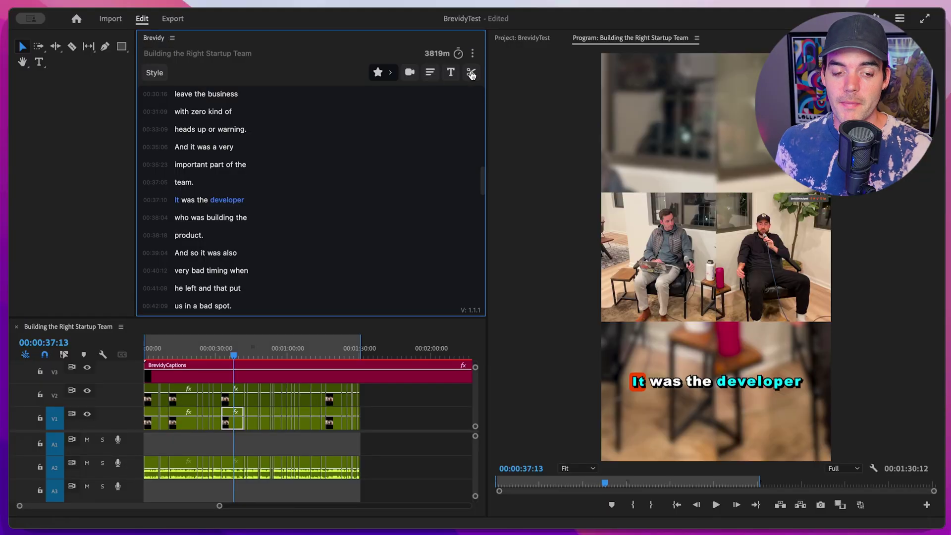
scroll(311, 225, up, 1)
scroll(311, 225, up, 1)
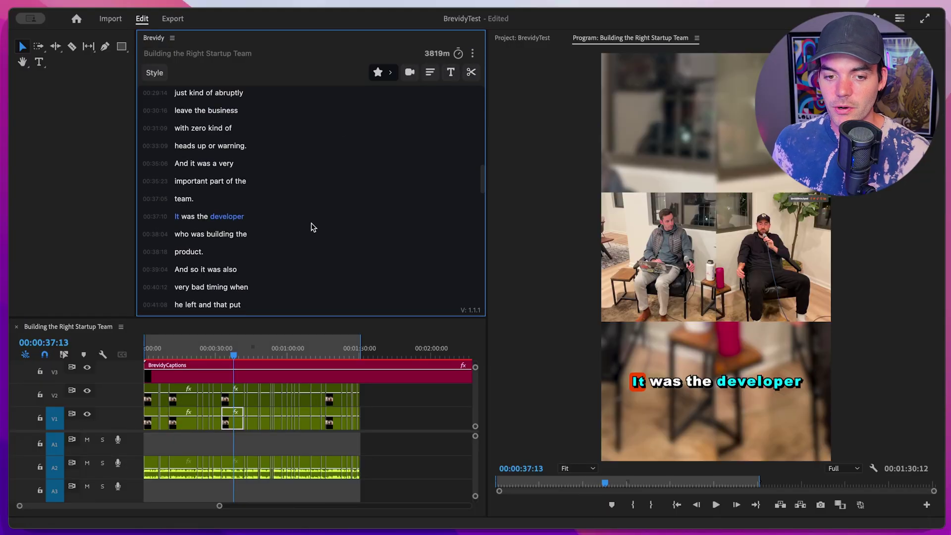
Generate AI-suggested word highlights for the captions, and review them through the transcript.
click(391, 74)
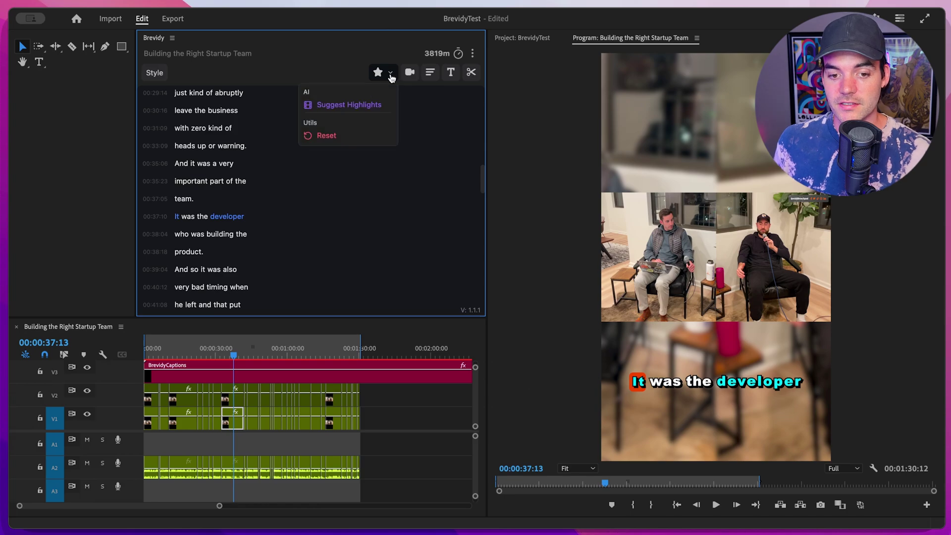
click(365, 107)
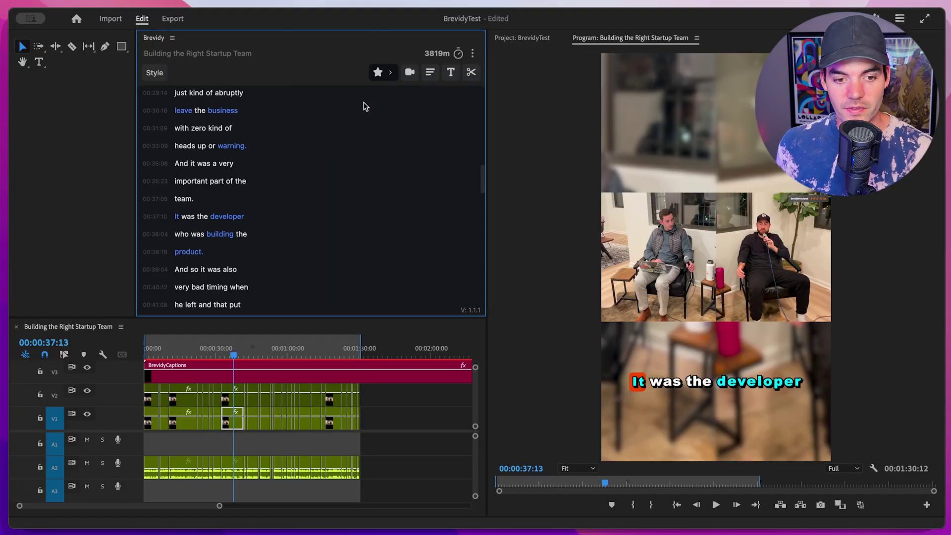
scroll(303, 165, down, 1)
scroll(303, 165, down, 6)
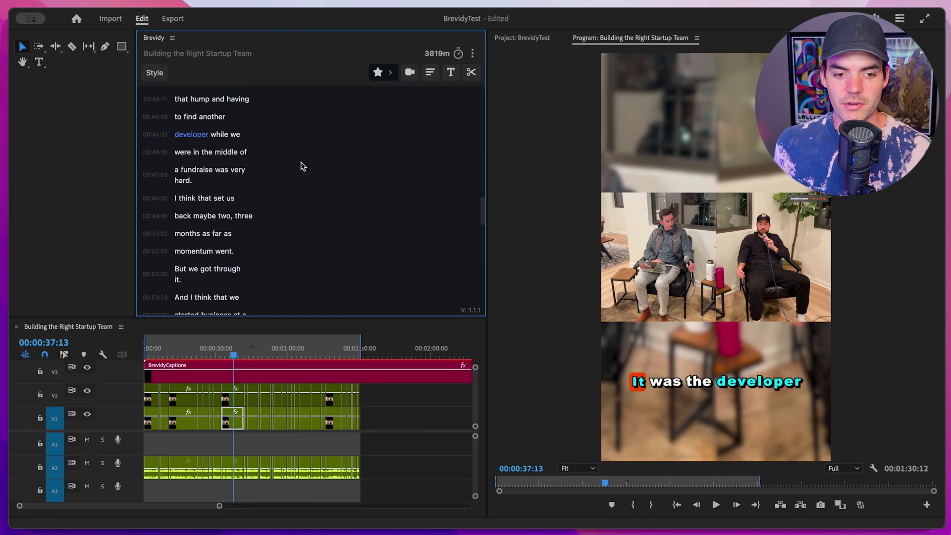
scroll(303, 166, down, 10)
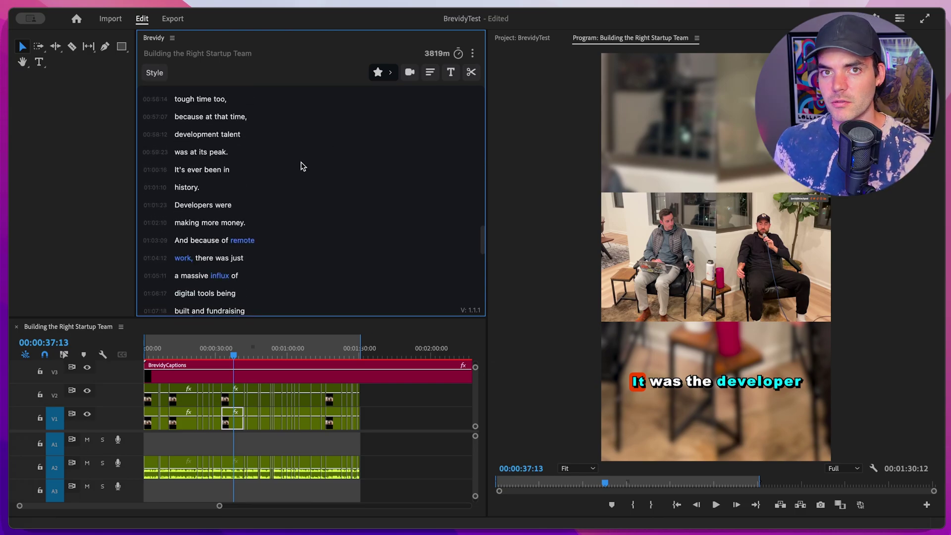